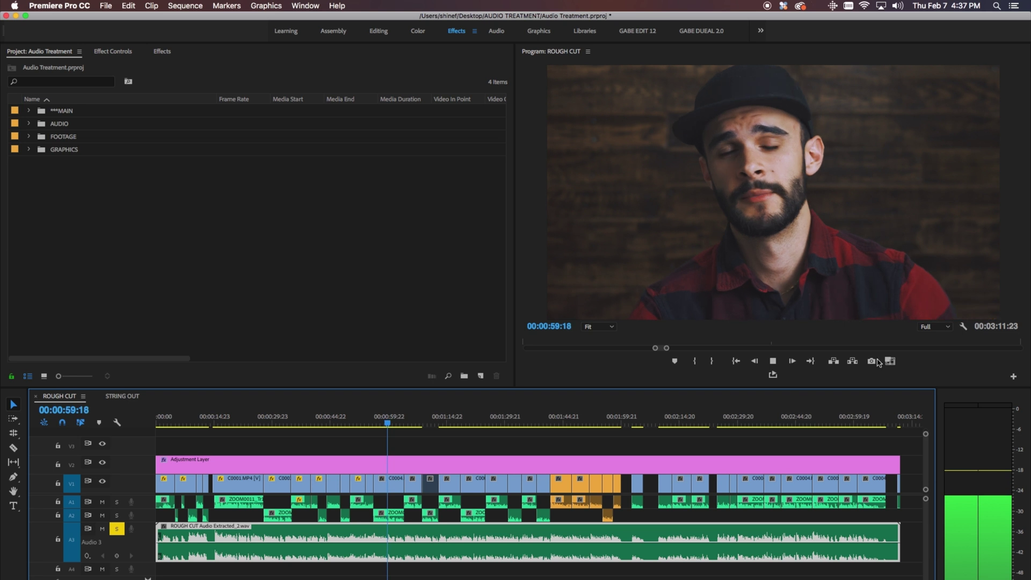
- Send the extracted dialogue clip on track A3 to Adobe Audition with Edit Clip In Adobe Audition
{"action": "right_click", "coordinate": [378, 536]}
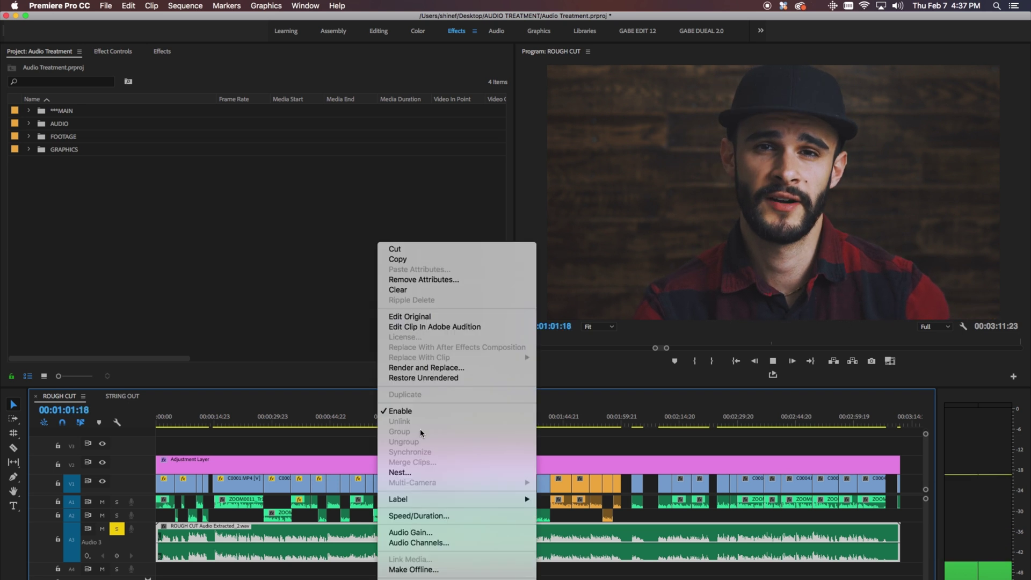
{"action": "left_click", "coordinate": [431, 326]}
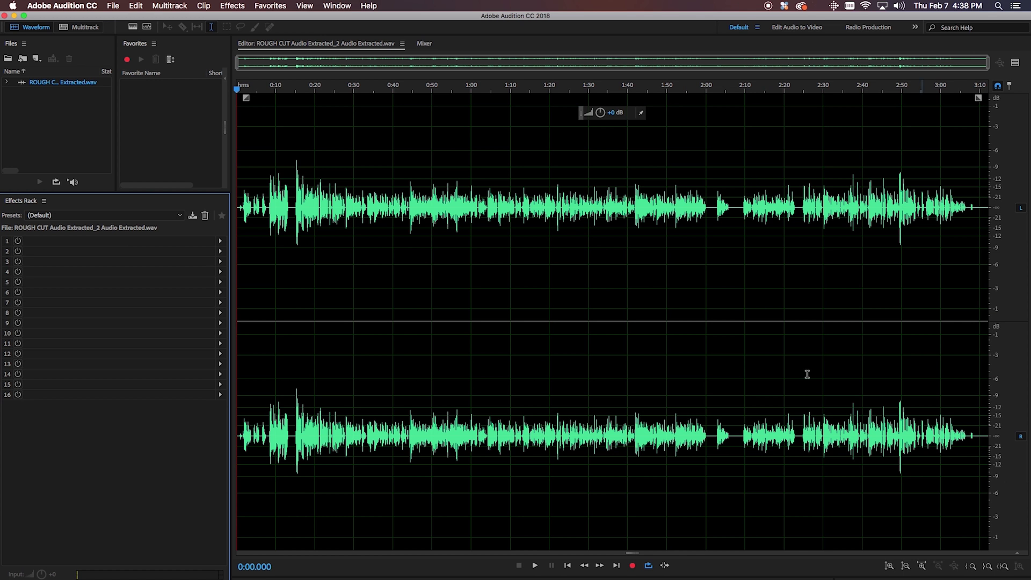
- Start recording a new favorite in the Favorites panel
{"action": "left_click", "coordinate": [128, 62]}
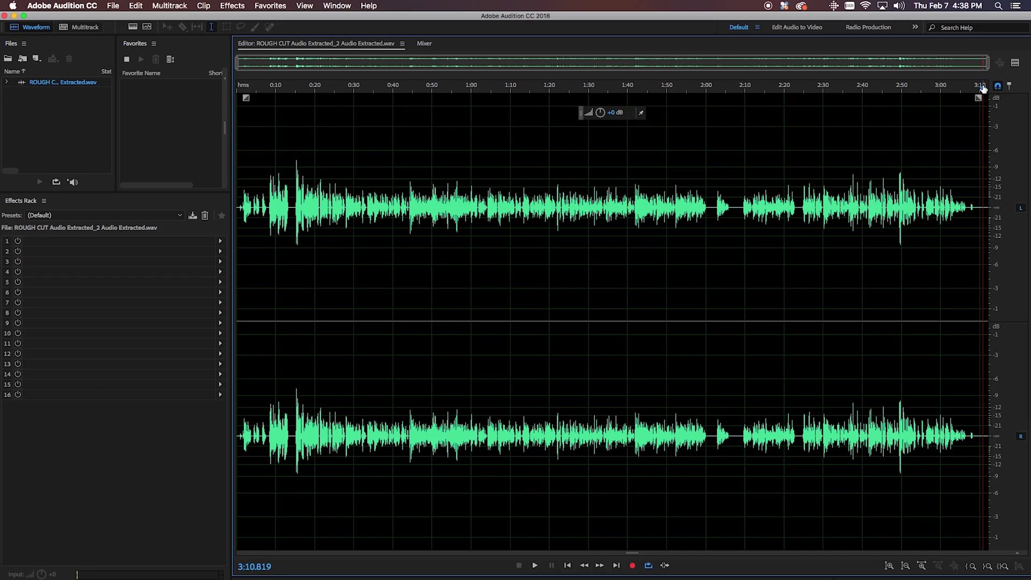
- Show the spectral view and select the silent tail from 3:11.281 to the end
{"action": "scroll", "coordinate": [984, 89], "scroll_direction": "up", "scroll_amount": 10}
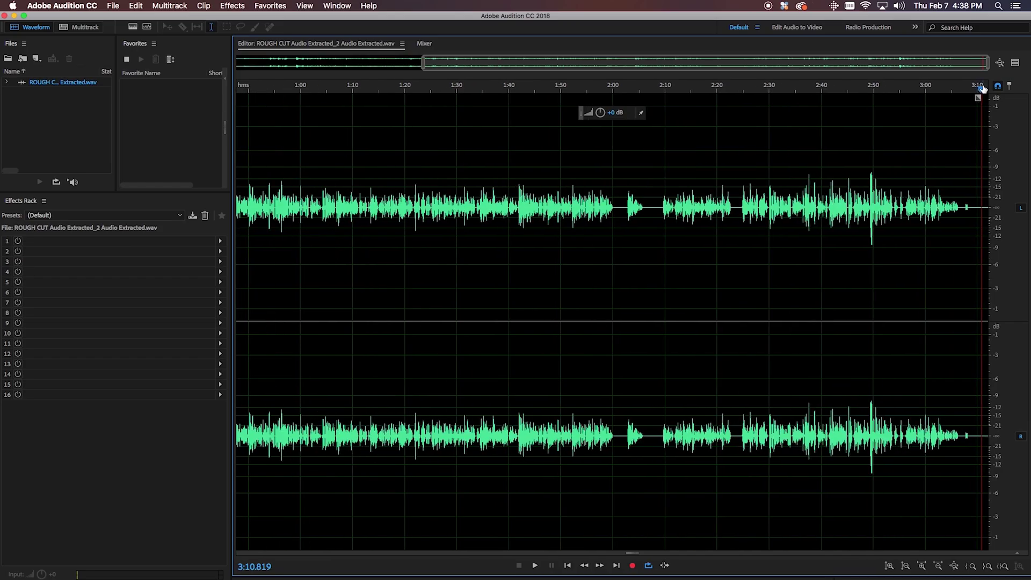
{"action": "scroll", "coordinate": [984, 89], "scroll_direction": "up", "scroll_amount": 5}
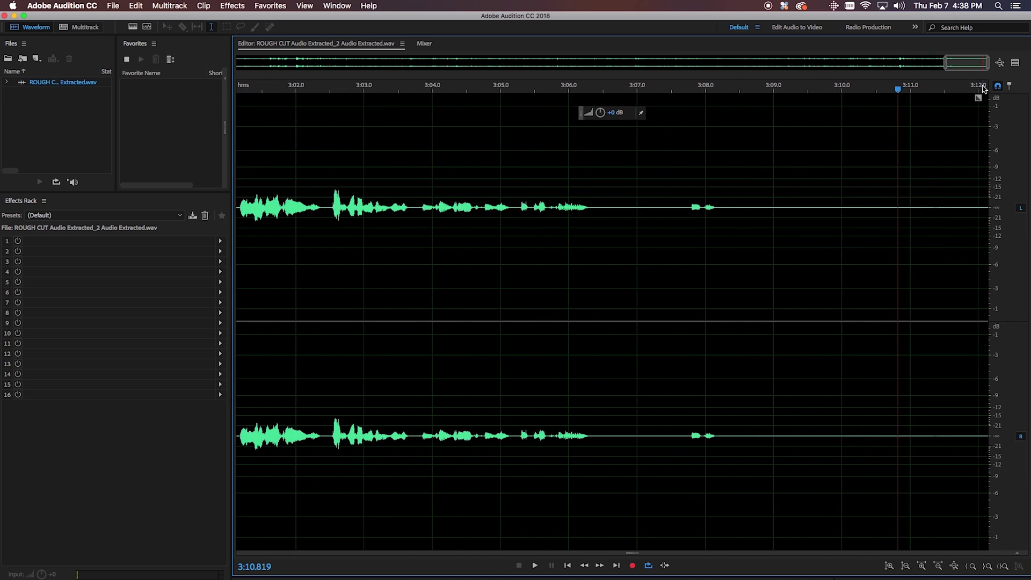
{"action": "left_click_drag", "start_coordinate": [634, 552], "coordinate": [634, 292]}
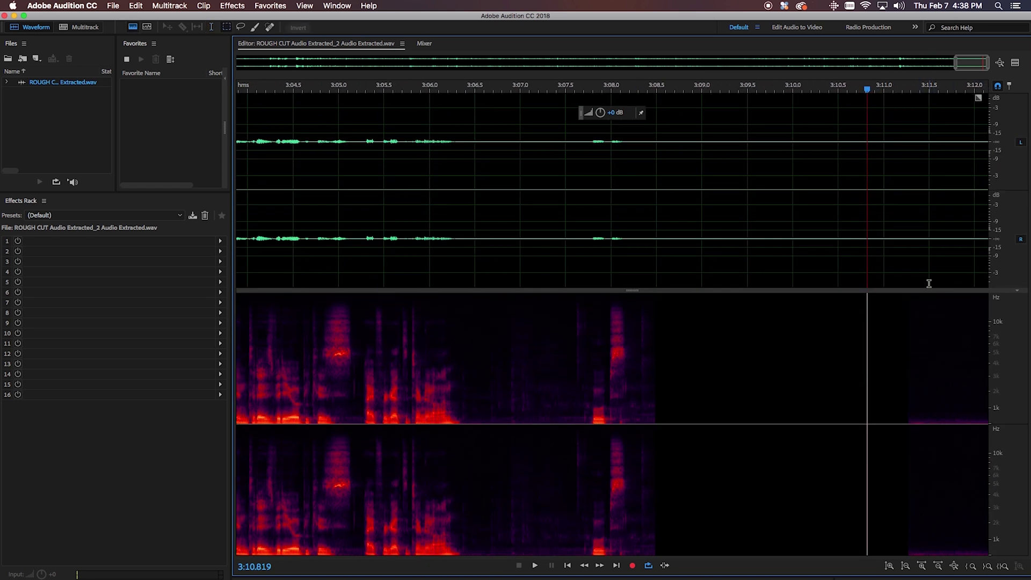
{"action": "scroll", "coordinate": [929, 284], "scroll_direction": "up", "scroll_amount": 2}
{"action": "left_click_drag", "start_coordinate": [884, 273], "coordinate": [991, 273]}
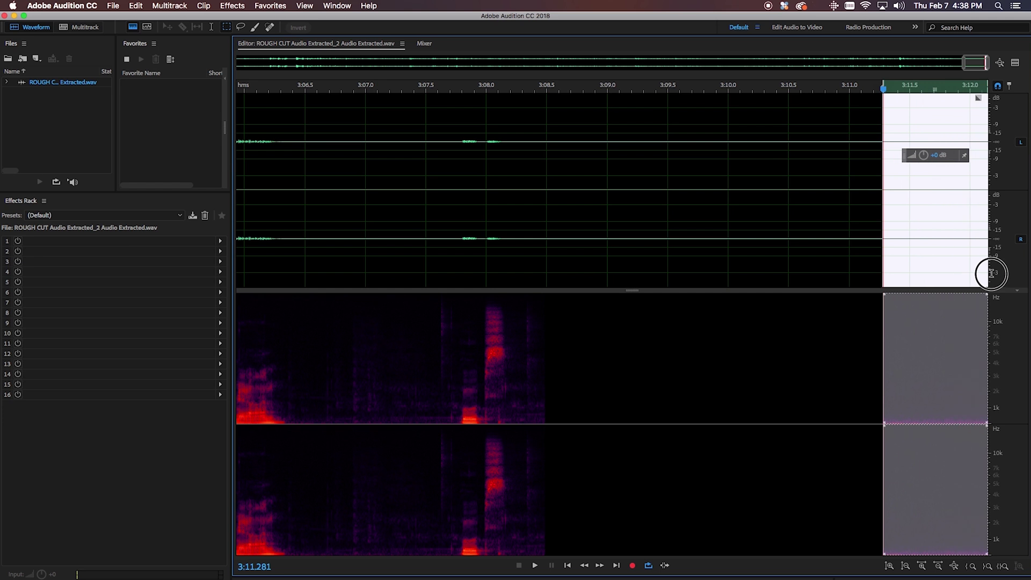
- Apply Noise Reduction to the entire file from the tail's noise print, then hide the spectral view
{"action": "left_click", "coordinate": [232, 6]}
{"action": "mouse_move", "coordinate": [322, 181]}
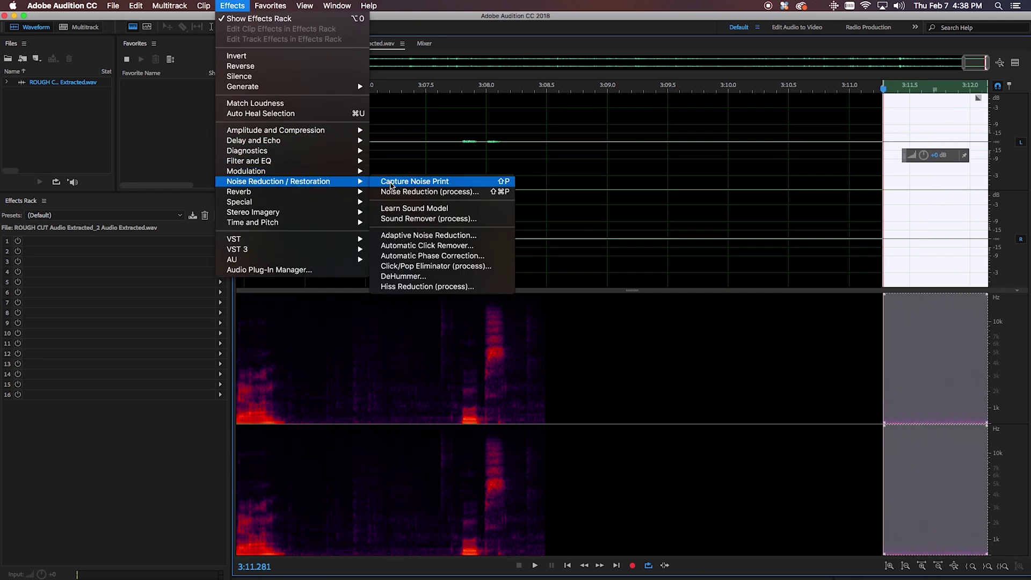
{"action": "left_click", "coordinate": [397, 192]}
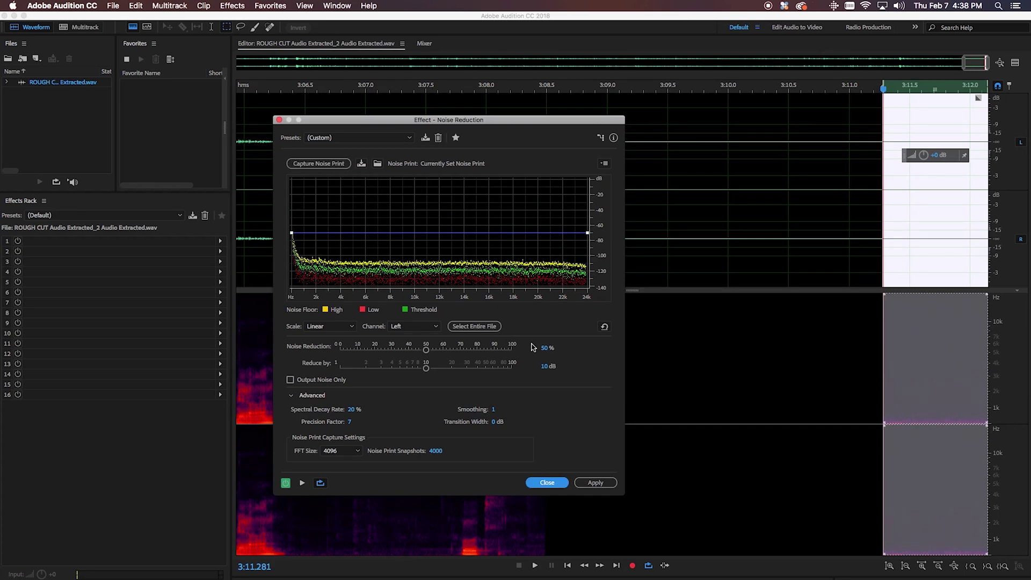
{"action": "left_click", "coordinate": [476, 327]}
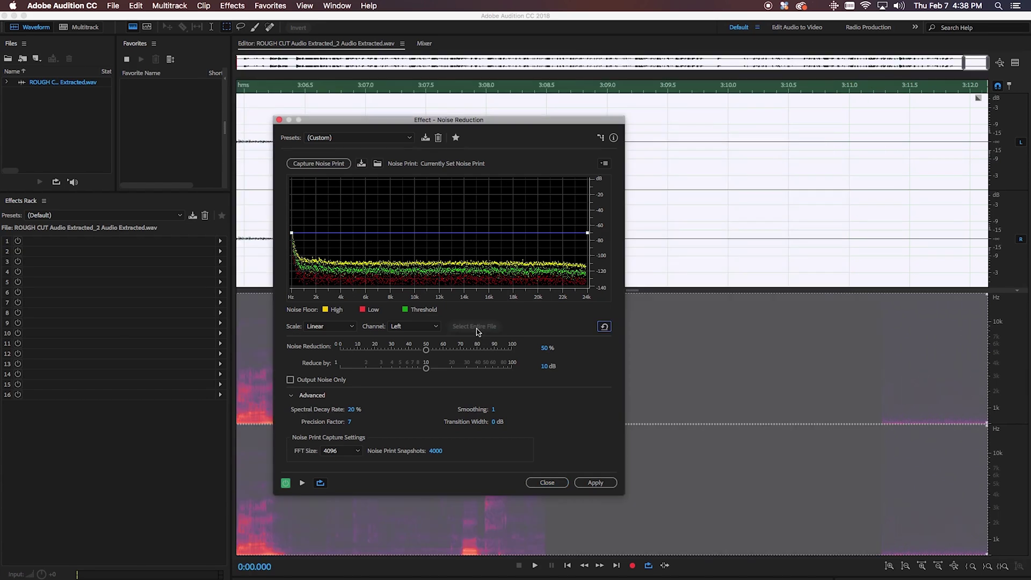
{"action": "left_click", "coordinate": [600, 484]}
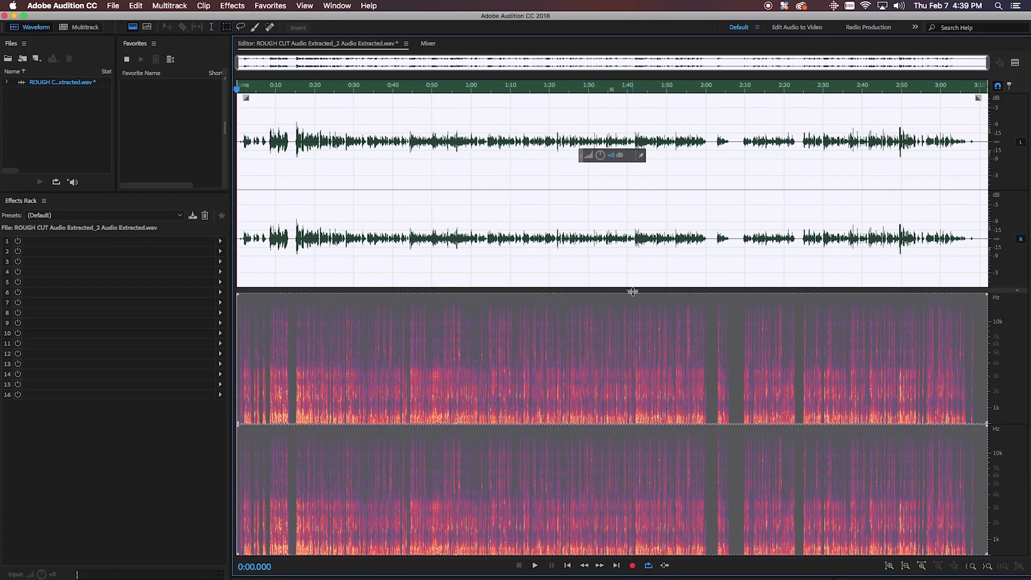
{"action": "left_click_drag", "start_coordinate": [622, 293], "coordinate": [619, 564]}
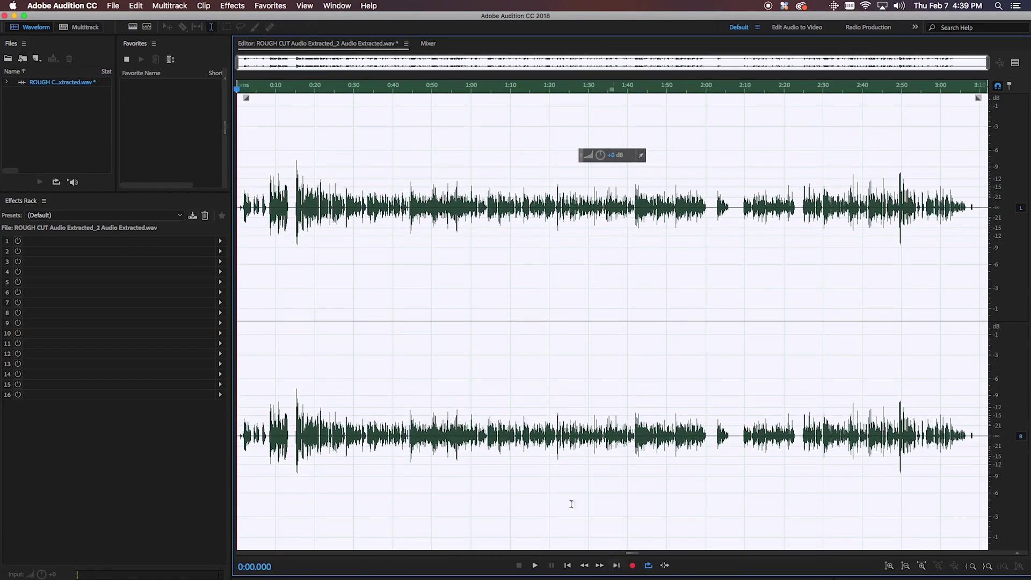
- Normalize the whole file to -3 dB
{"action": "left_click", "coordinate": [232, 6]}
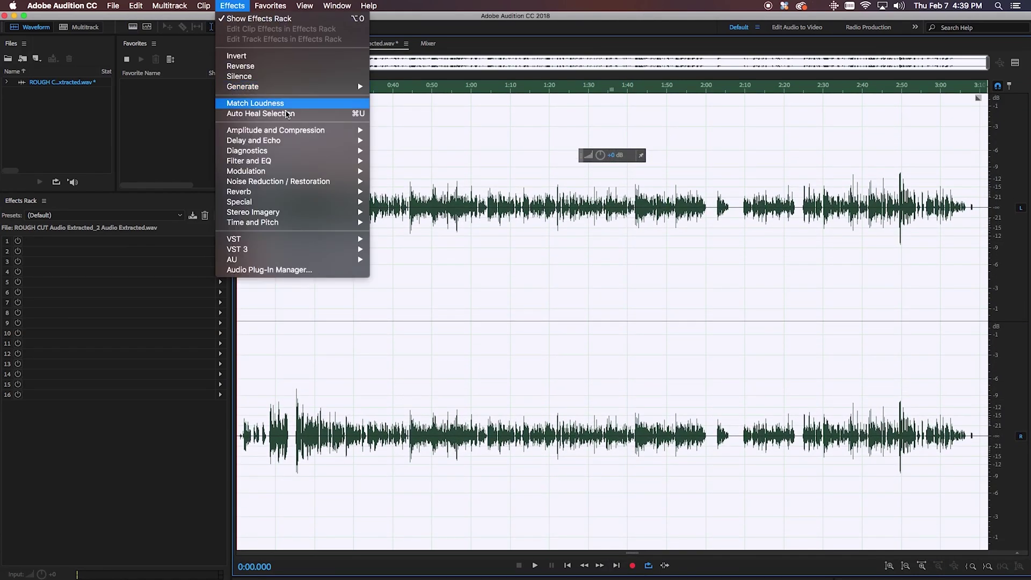
{"action": "mouse_move", "coordinate": [297, 132]}
{"action": "left_click", "coordinate": [411, 223]}
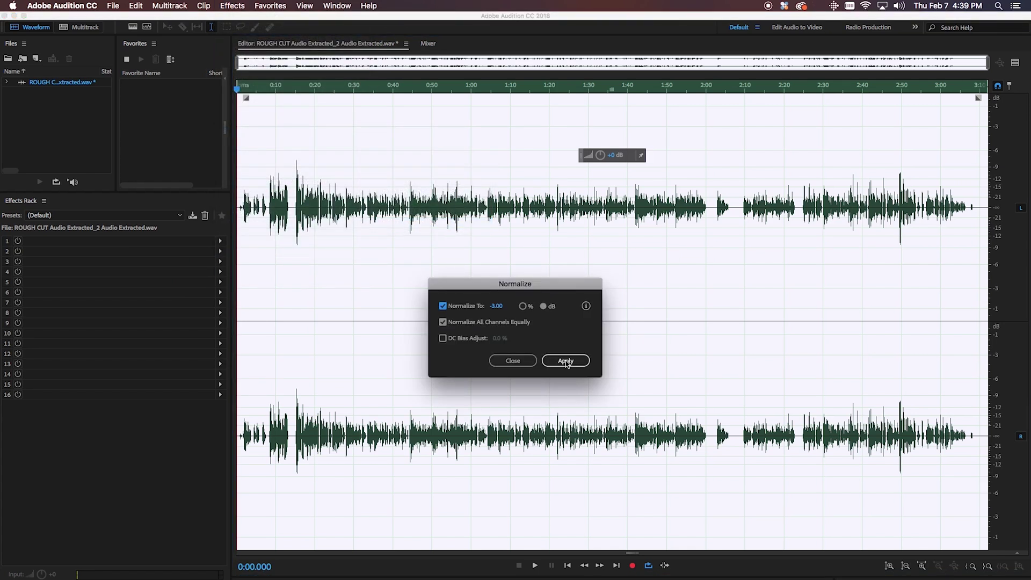
{"action": "left_click", "coordinate": [566, 361]}
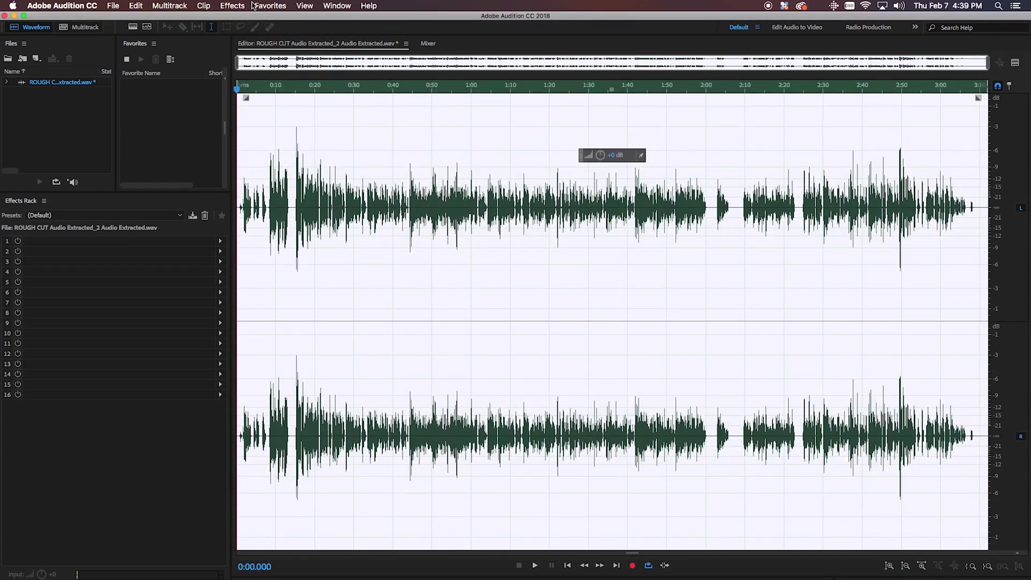
- Apply Dynamics Processing with the Compression preset to the dialogue
{"action": "left_click", "coordinate": [234, 6]}
{"action": "mouse_move", "coordinate": [314, 131]}
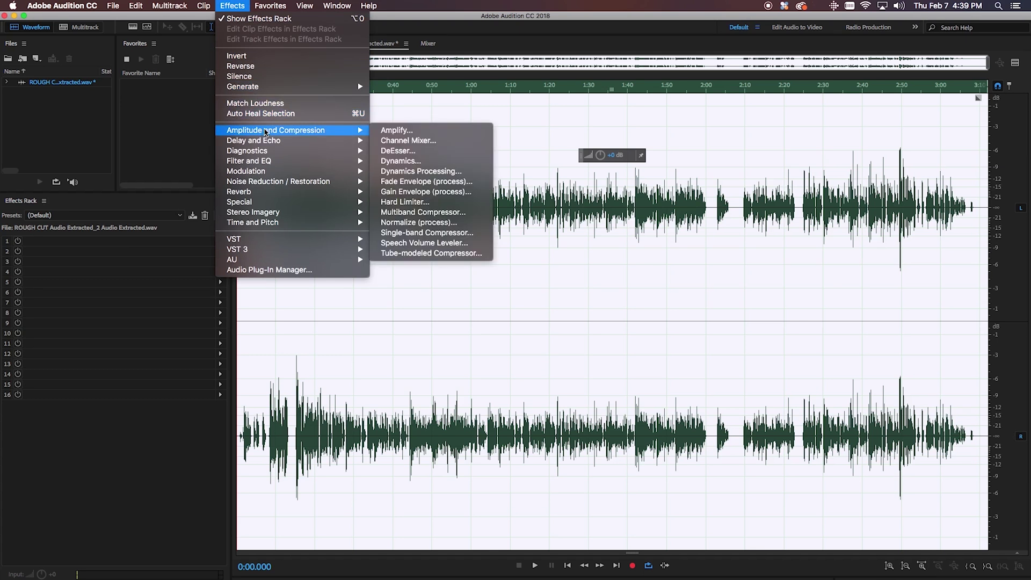
{"action": "left_click", "coordinate": [431, 172]}
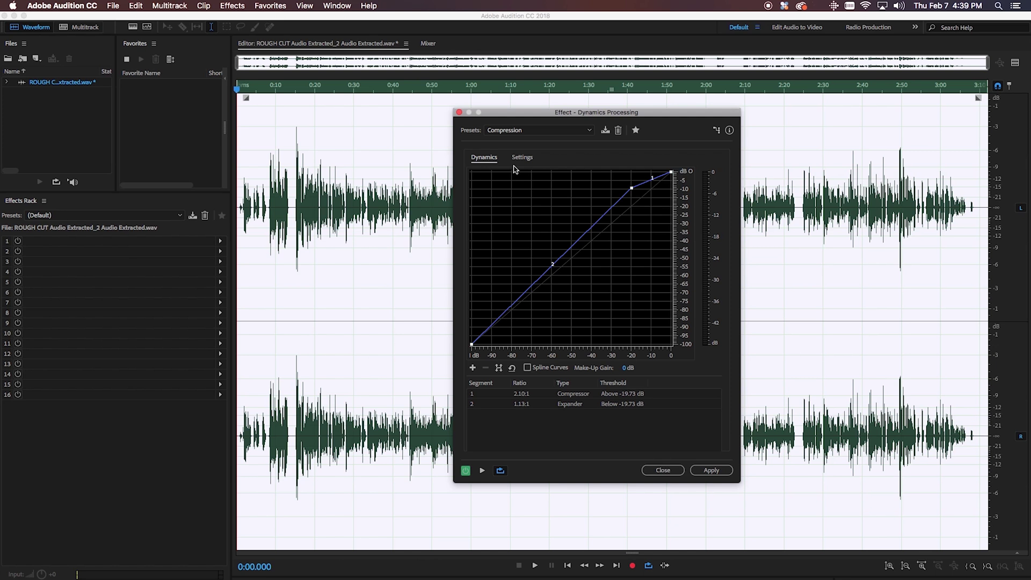
{"action": "left_click", "coordinate": [713, 471]}
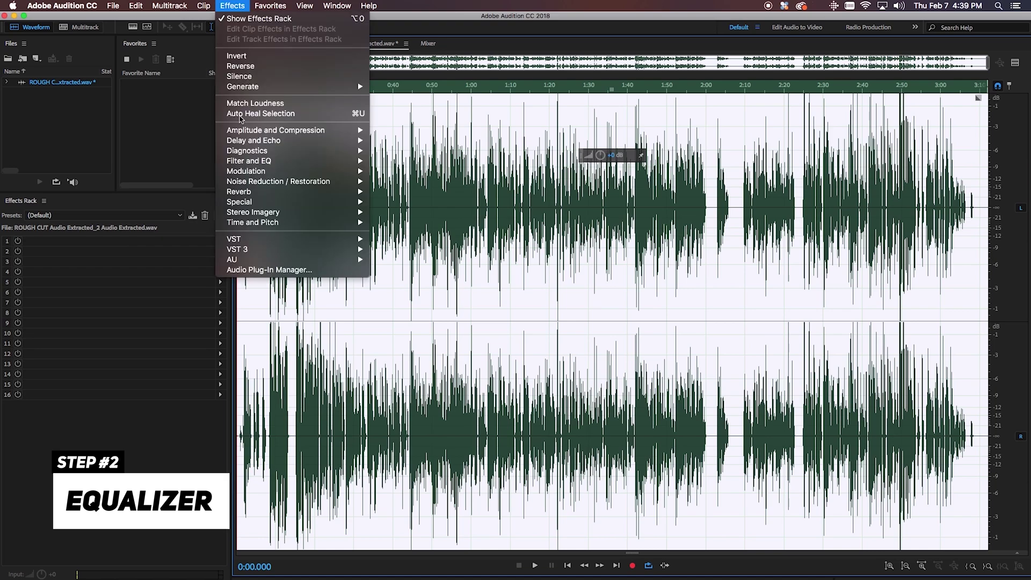
- Apply the Parametric Equalizer's Loudness Maximizer preset, adjusting the L, 3 (900 Hz) and H bands
{"action": "mouse_move", "coordinate": [255, 167]}
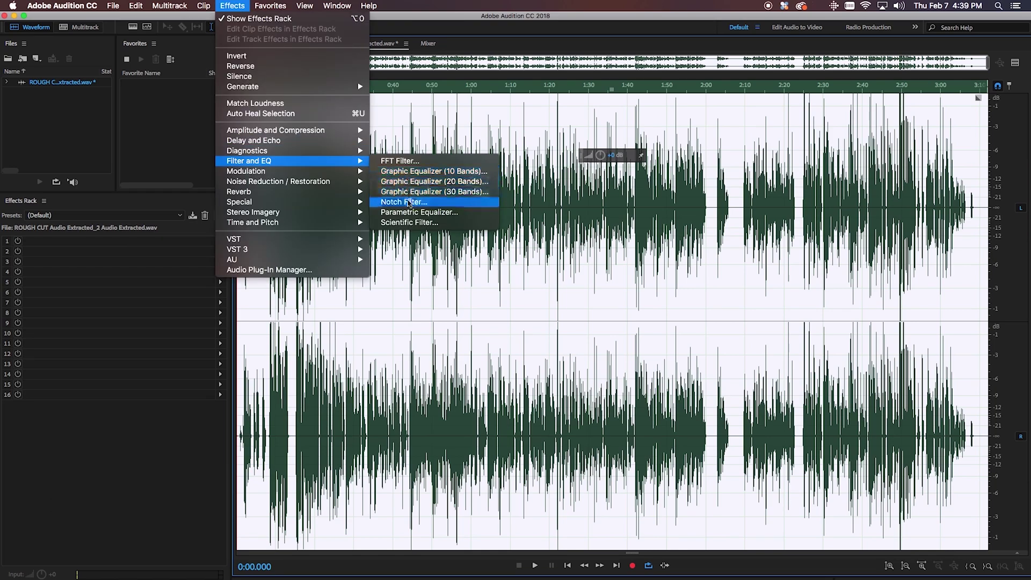
{"action": "left_click", "coordinate": [404, 212]}
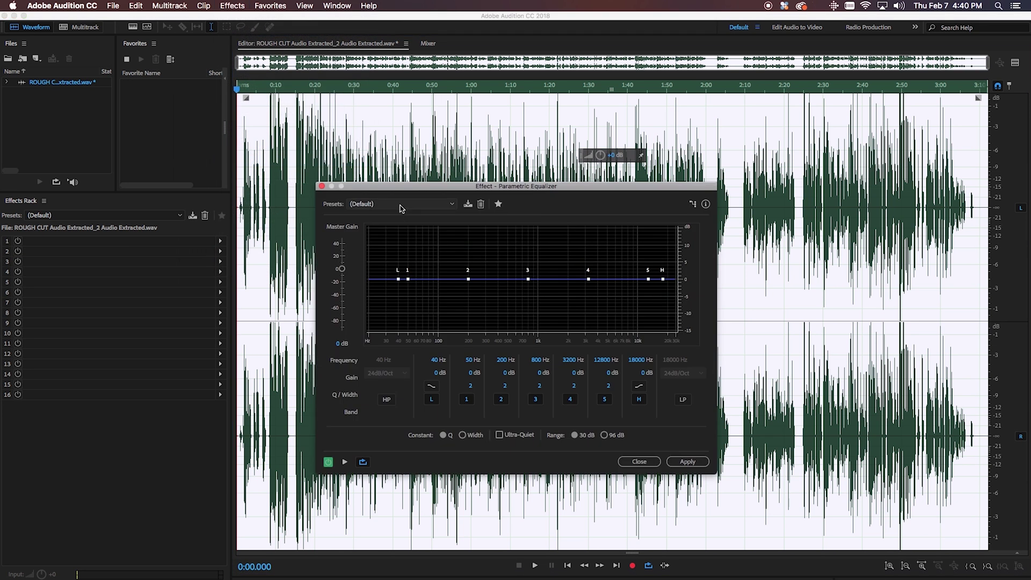
{"action": "left_click", "coordinate": [400, 206]}
{"action": "left_click", "coordinate": [395, 297]}
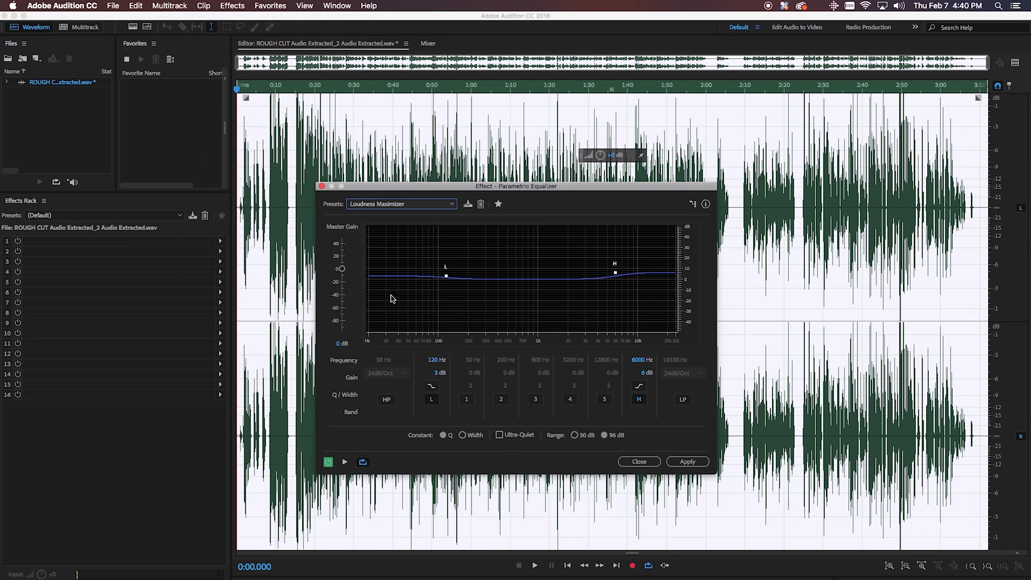
{"action": "left_click", "coordinate": [434, 361]}
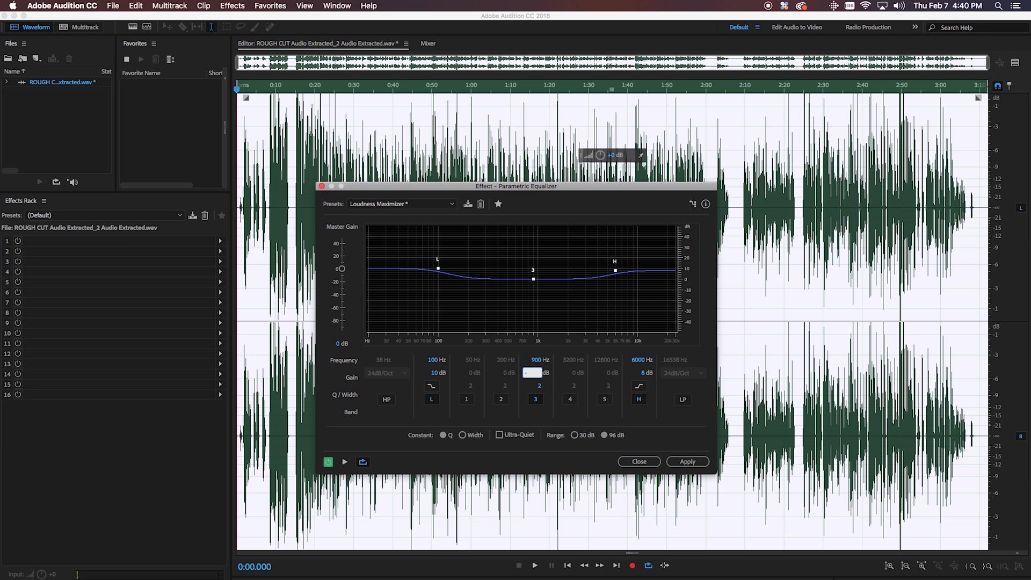
{"action": "left_click", "coordinate": [687, 462]}
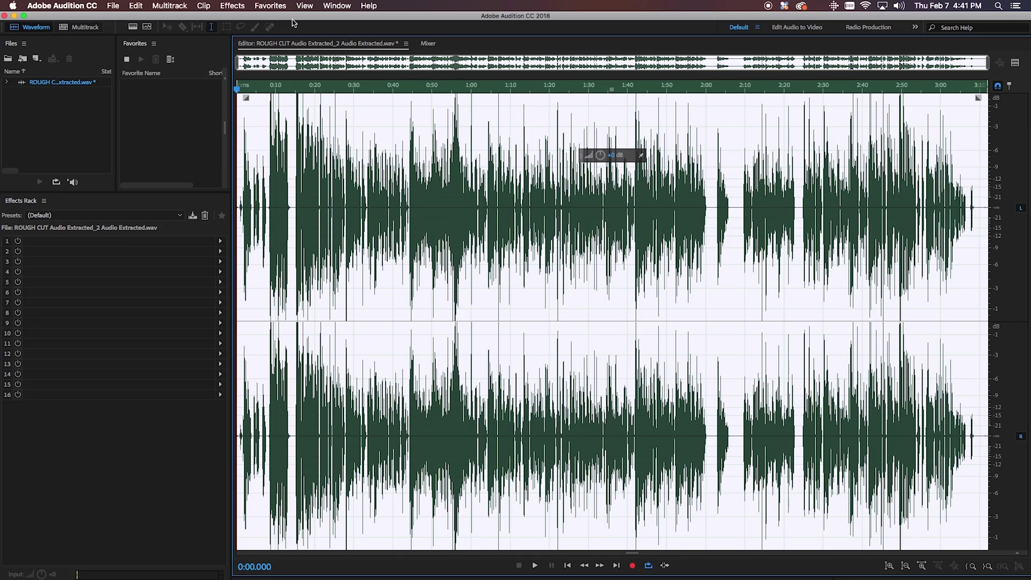
- Apply the Hard Limiter effect using its True Peak preset
{"action": "left_click", "coordinate": [232, 5]}
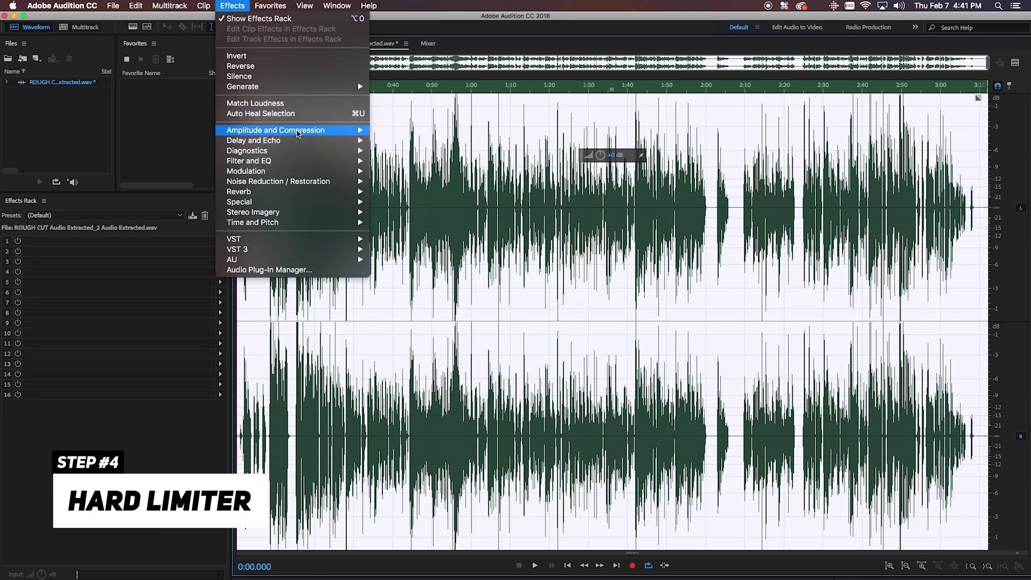
{"action": "mouse_move", "coordinate": [290, 130]}
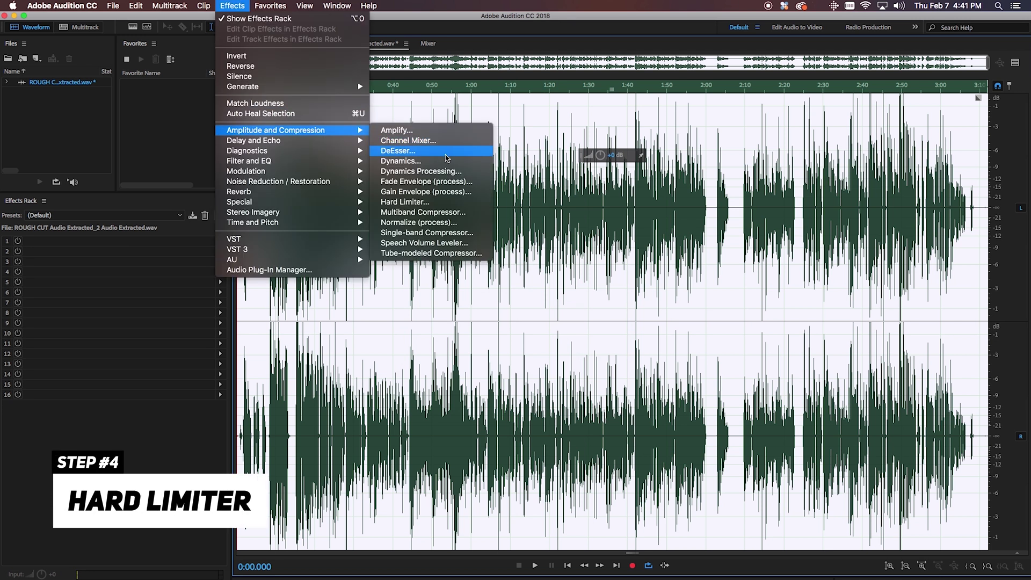
{"action": "left_click", "coordinate": [409, 202]}
{"action": "left_click", "coordinate": [453, 261]}
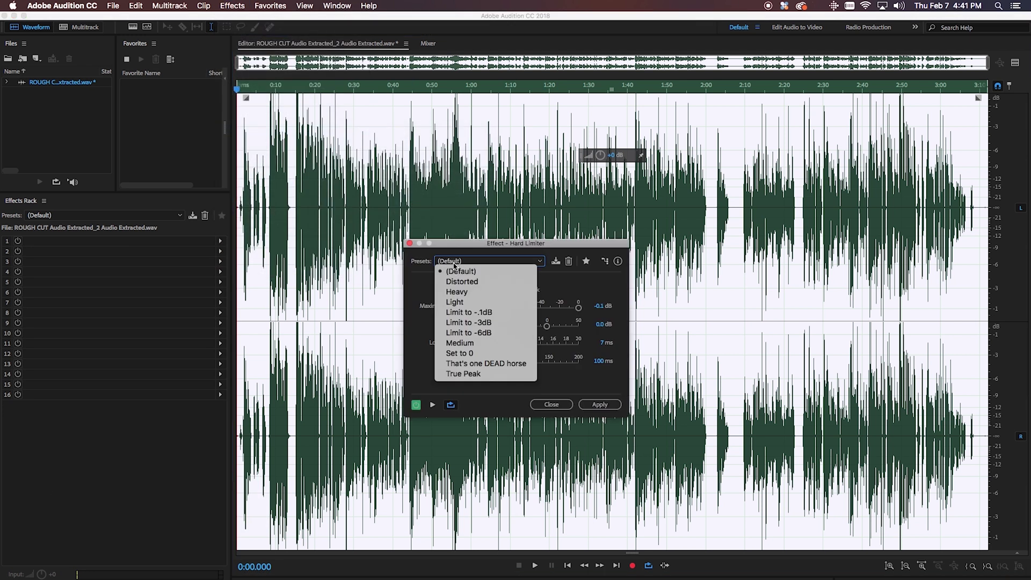
{"action": "left_click", "coordinate": [464, 374]}
{"action": "left_click", "coordinate": [600, 405]}
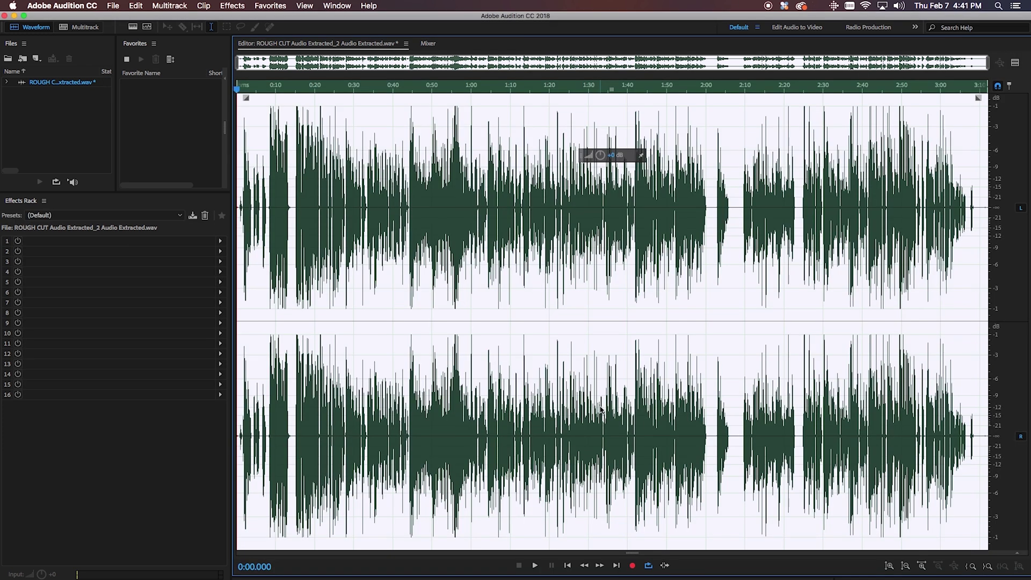
- Apply Normalize at -0.01 dB with Normalize All Channels Equally
{"action": "left_click", "coordinate": [233, 6]}
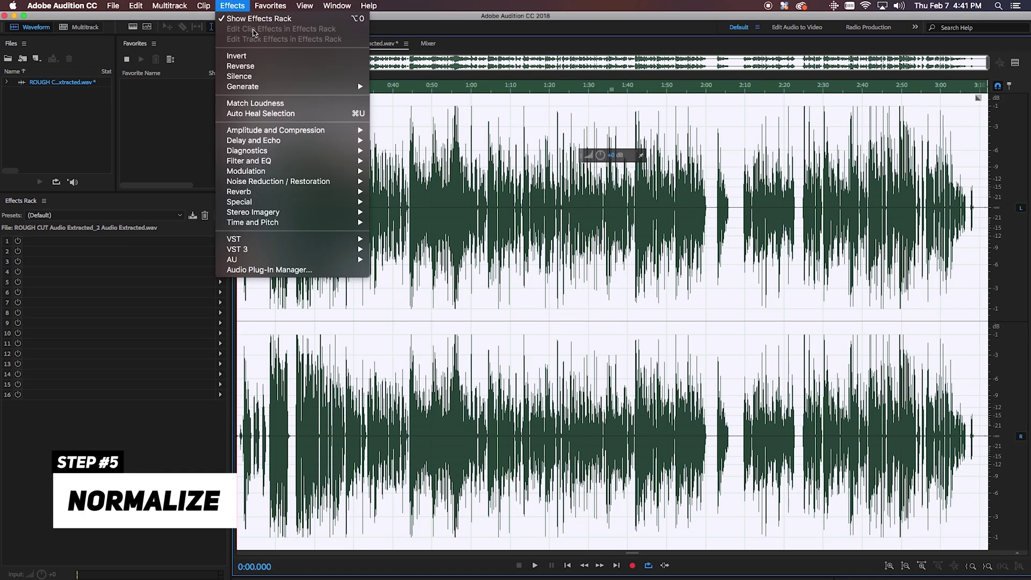
{"action": "mouse_move", "coordinate": [289, 132]}
{"action": "left_click", "coordinate": [419, 222]}
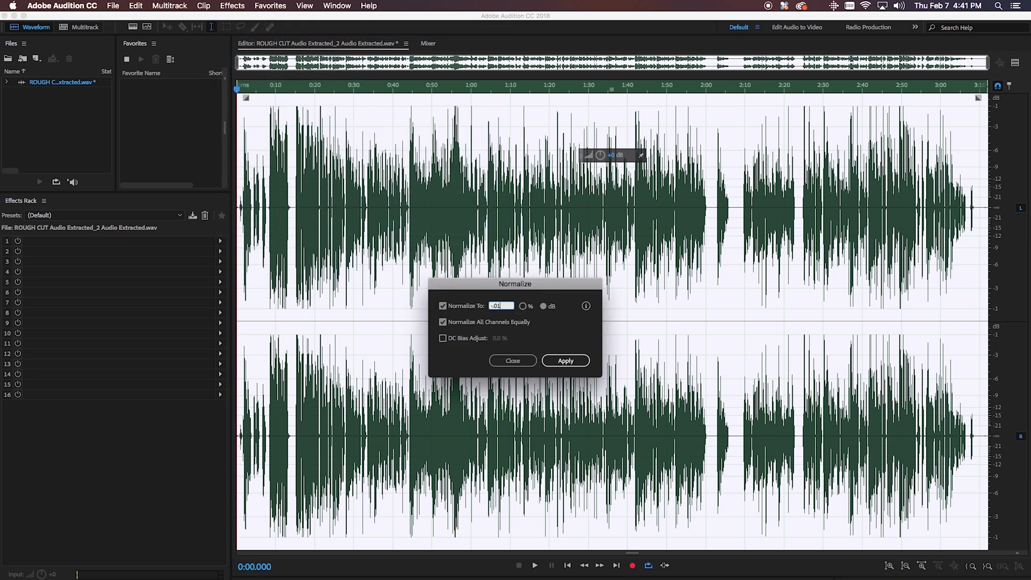
{"action": "left_click", "coordinate": [577, 361]}
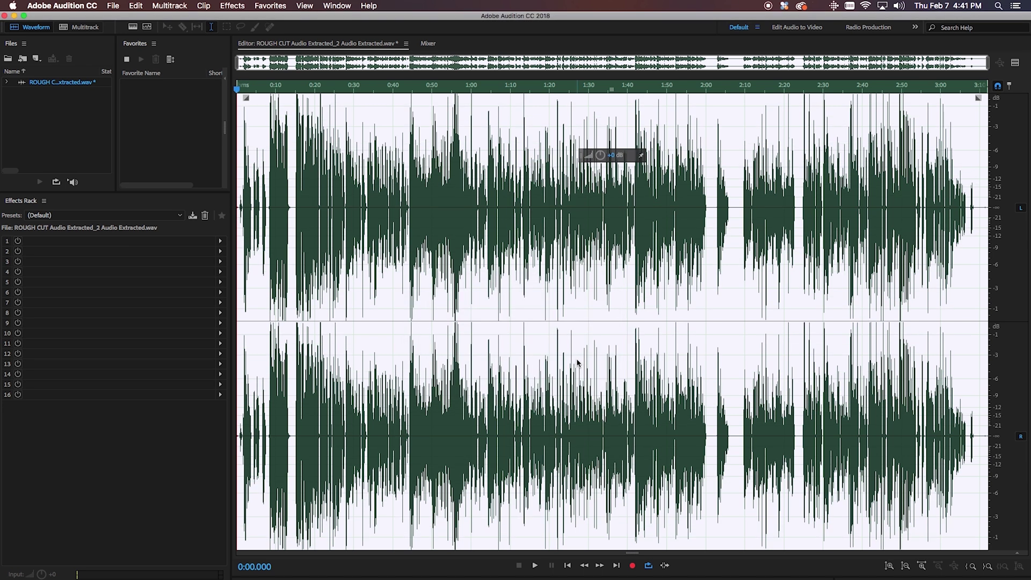
- Save the recorded steps as a favorite named 'Audio Treatment'
{"action": "left_click", "coordinate": [128, 61]}
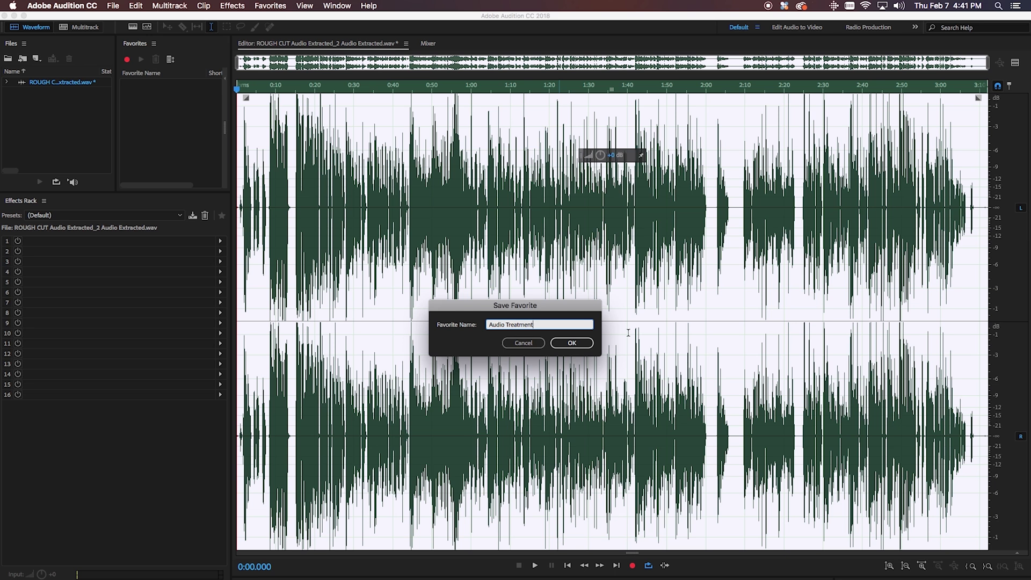
{"action": "left_click", "coordinate": [576, 345]}
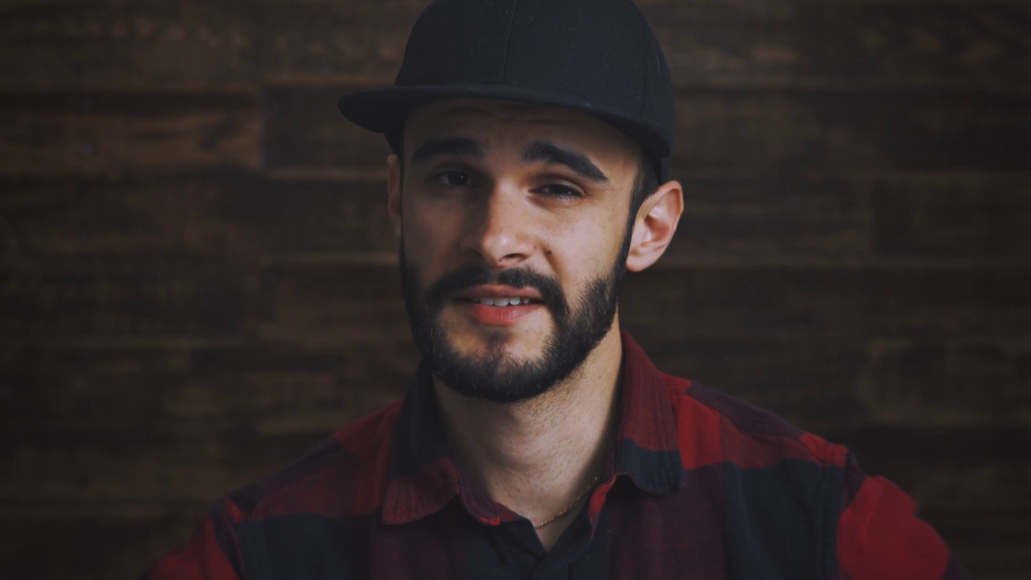